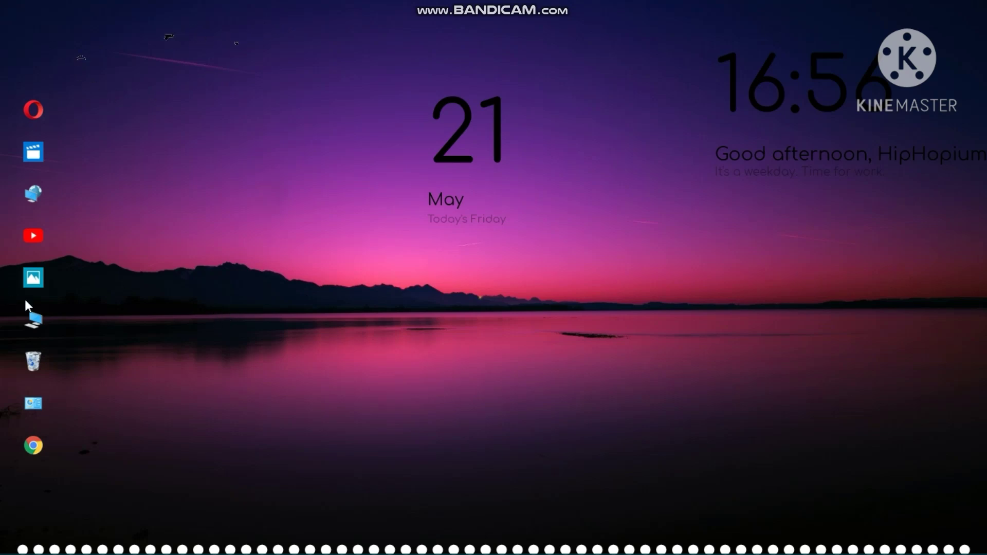
# Open New folder (4) on Local Disk (D:) and run the sanandreas installer
pyautogui.doubleClick(42, 317)
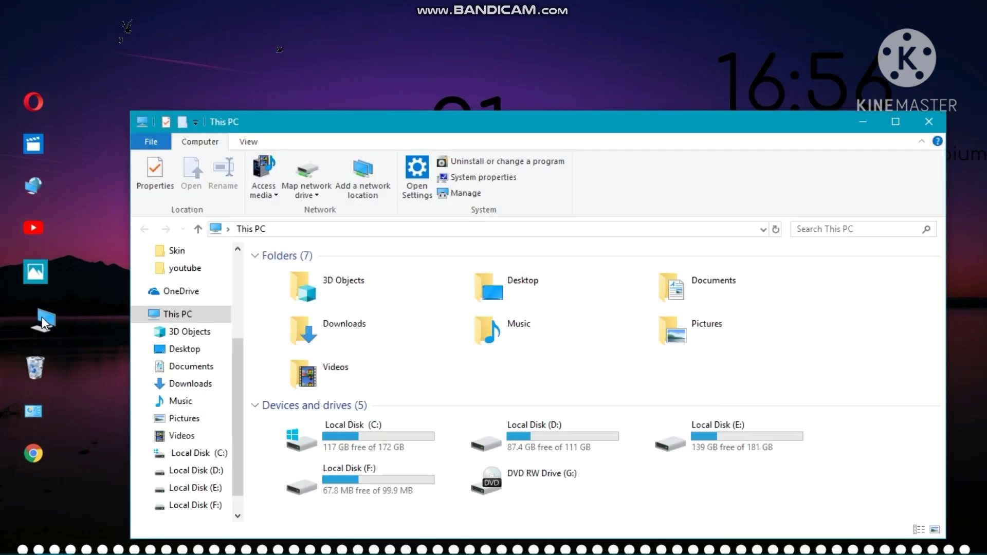
pyautogui.doubleClick(528, 446)
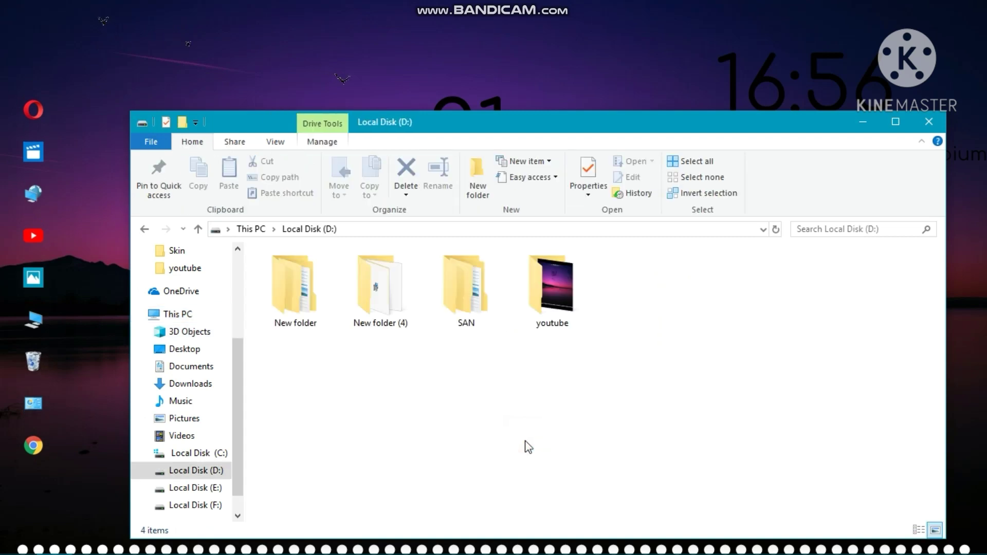
pyautogui.doubleClick(390, 288)
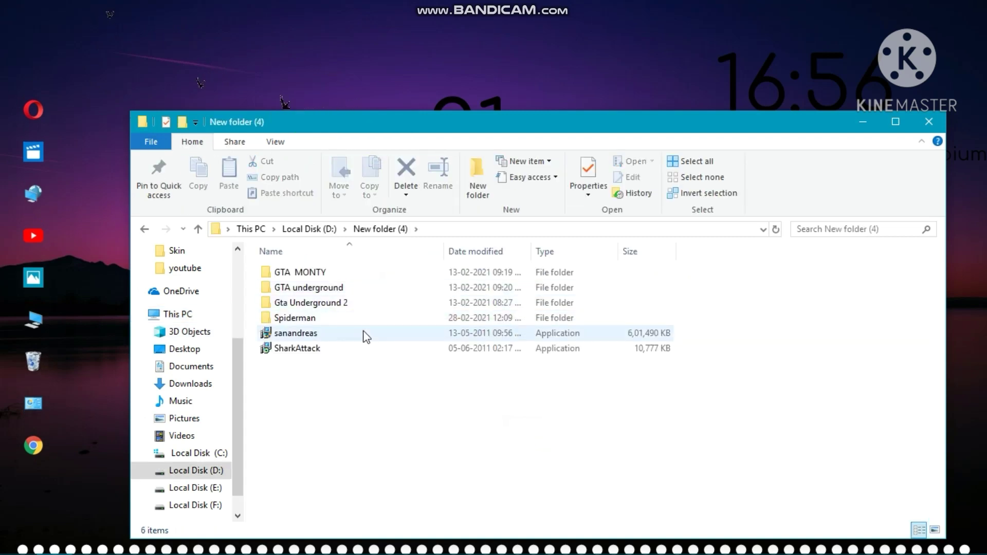
pyautogui.click(365, 333)
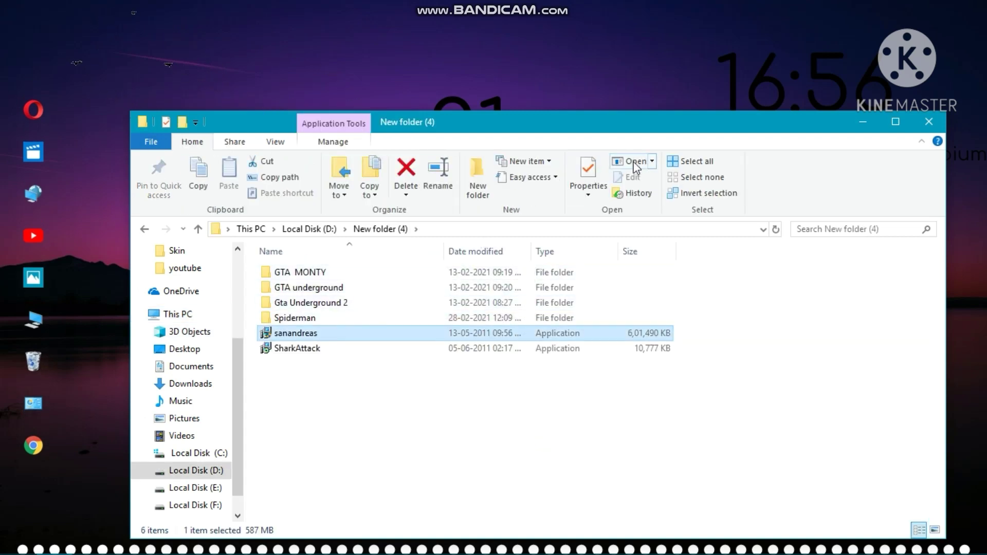
pyautogui.click(637, 163)
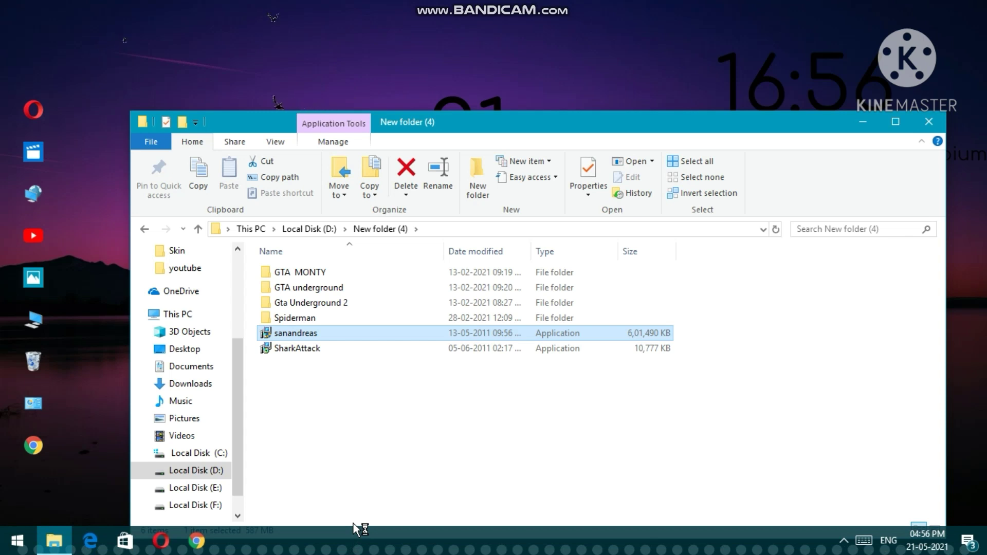
# Minimize the folder window and refresh the desktop
pyautogui.rightClick(57, 397)
pyautogui.click(104, 276)
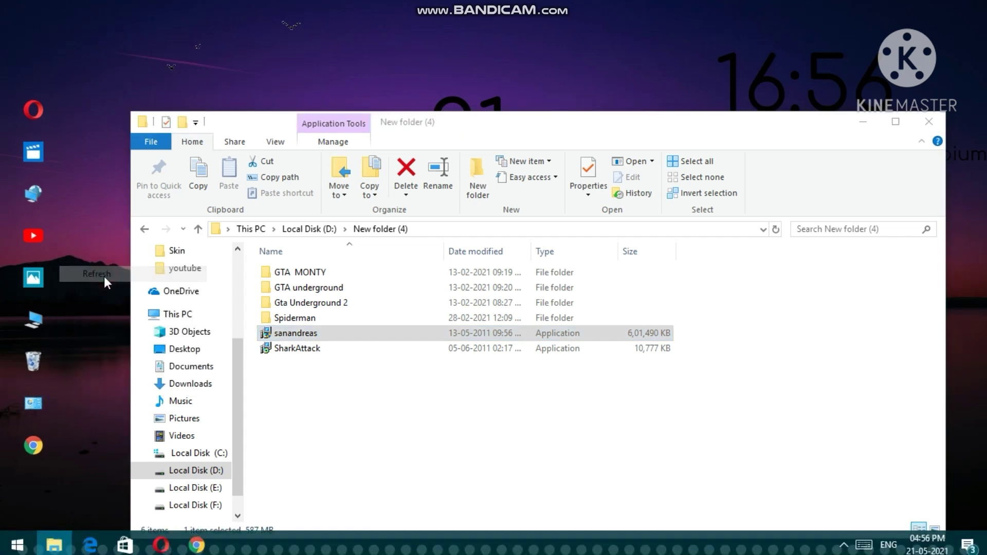
pyautogui.rightClick(81, 326)
pyautogui.click(108, 370)
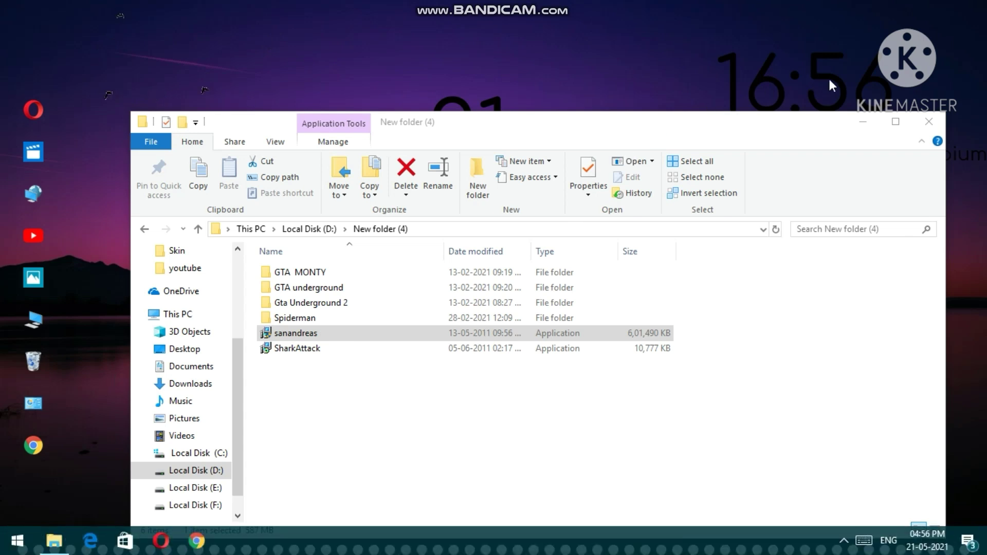
pyautogui.click(873, 128)
pyautogui.click(873, 128)
pyautogui.rightClick(659, 153)
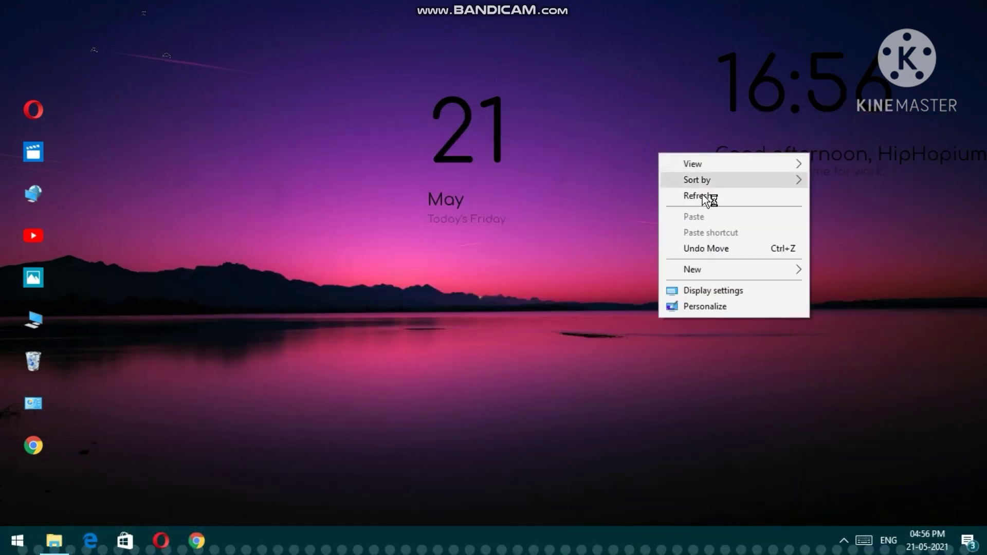
pyautogui.click(706, 197)
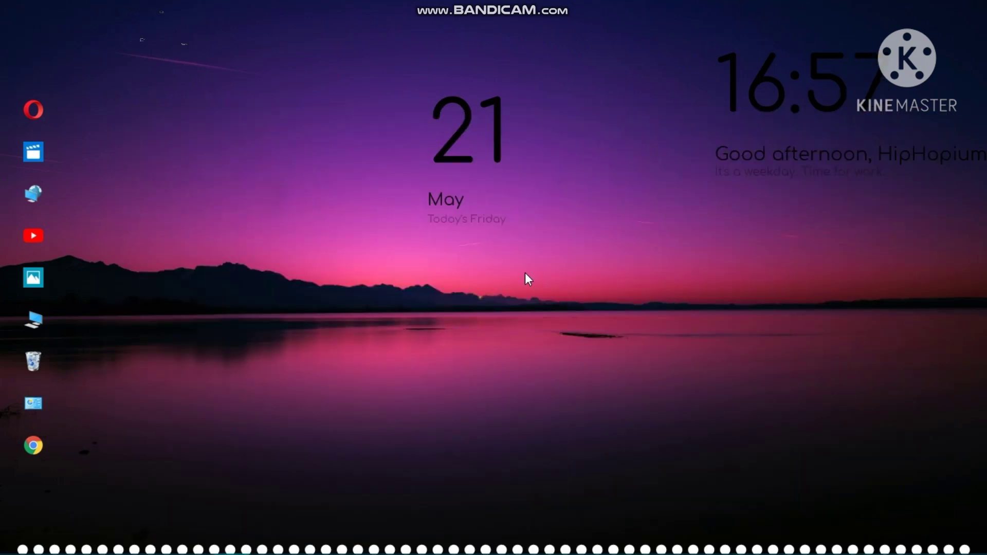
# Continue to the destination choice and set the install location to E:\Gta San Andreas
pyautogui.click(583, 401)
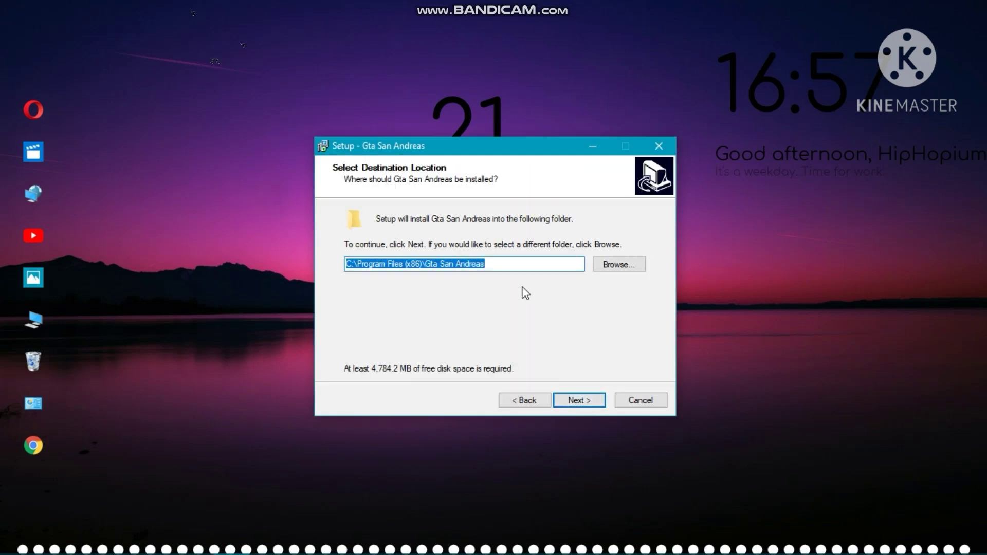
pyautogui.click(619, 262)
pyautogui.scroll(-2, 512, 267)
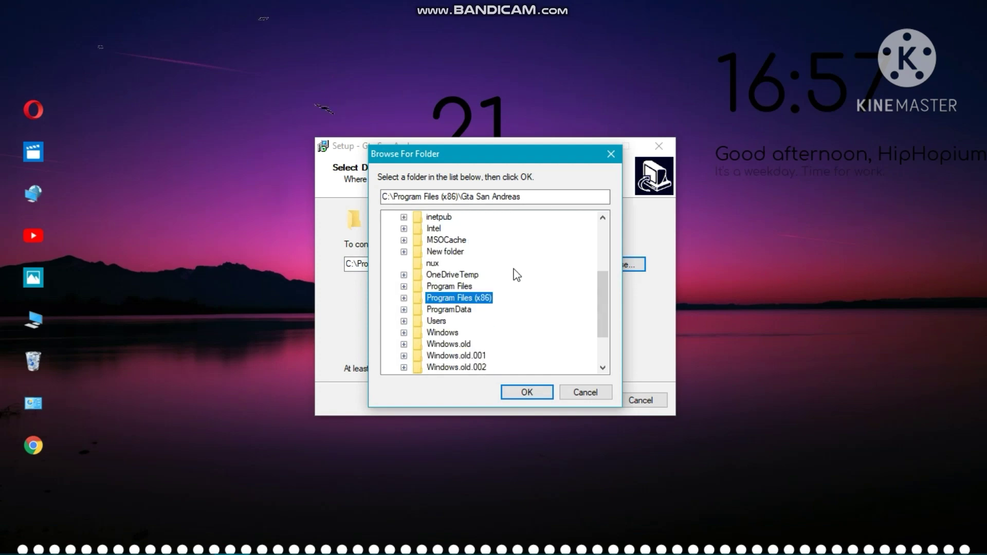
pyautogui.scroll(4, 468, 287)
pyautogui.click(403, 218)
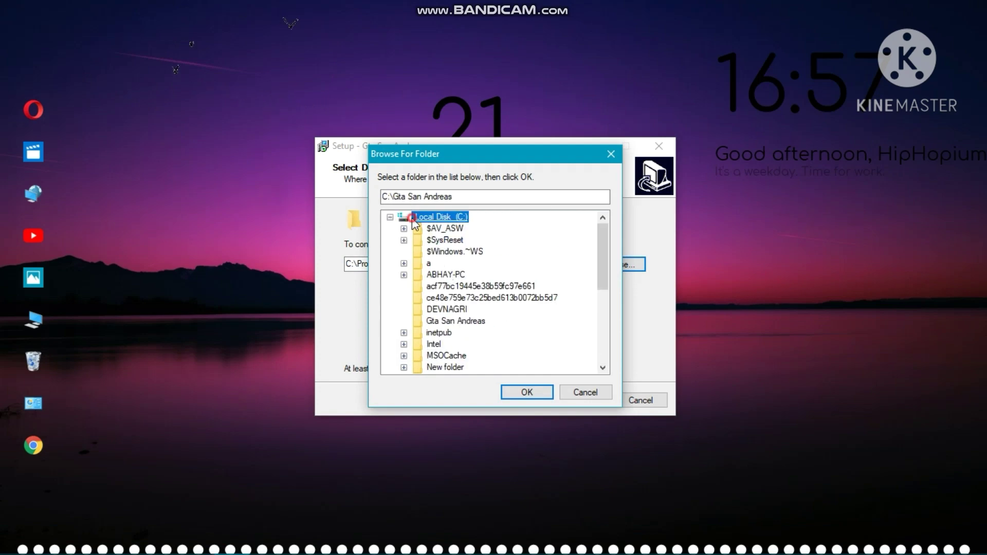
pyautogui.click(390, 217)
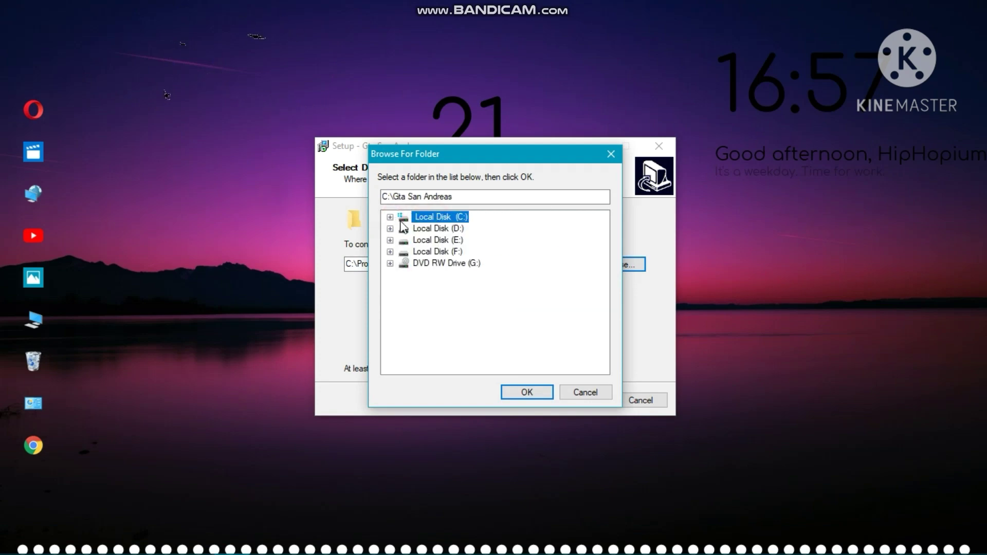
pyautogui.click(432, 240)
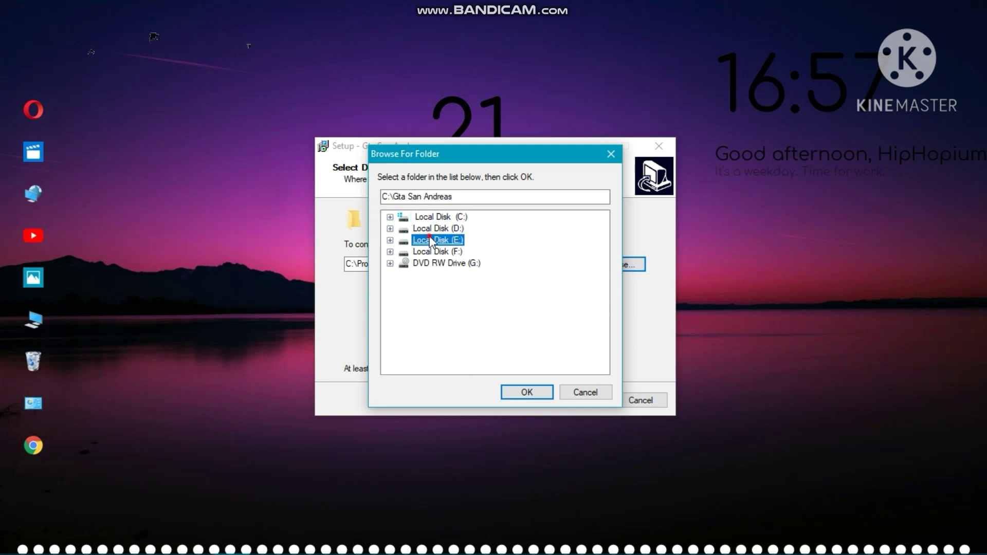
pyautogui.click(530, 392)
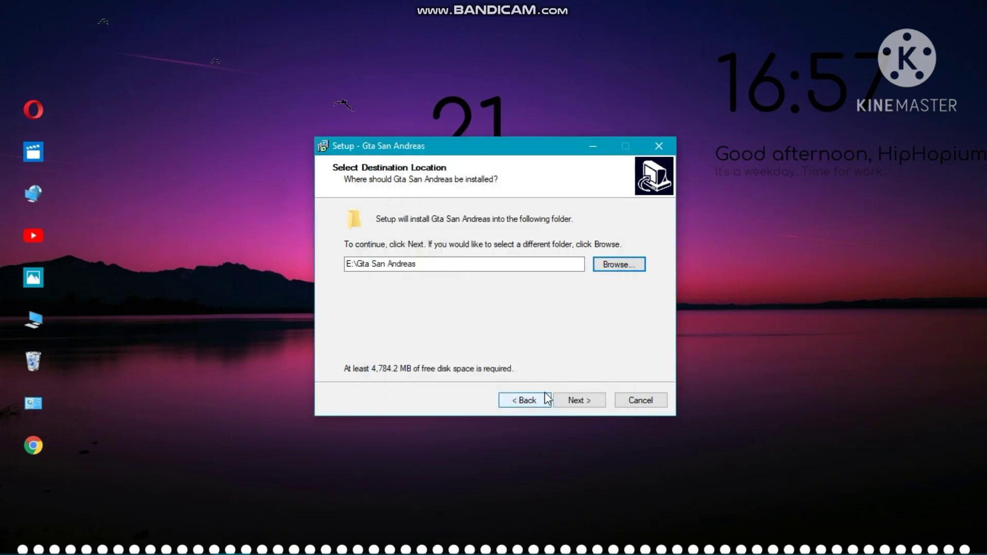
# Install the game with Gta San Andreas as the Start Menu folder, and finish the setup without launching it
pyautogui.click(579, 399)
pyautogui.click(581, 401)
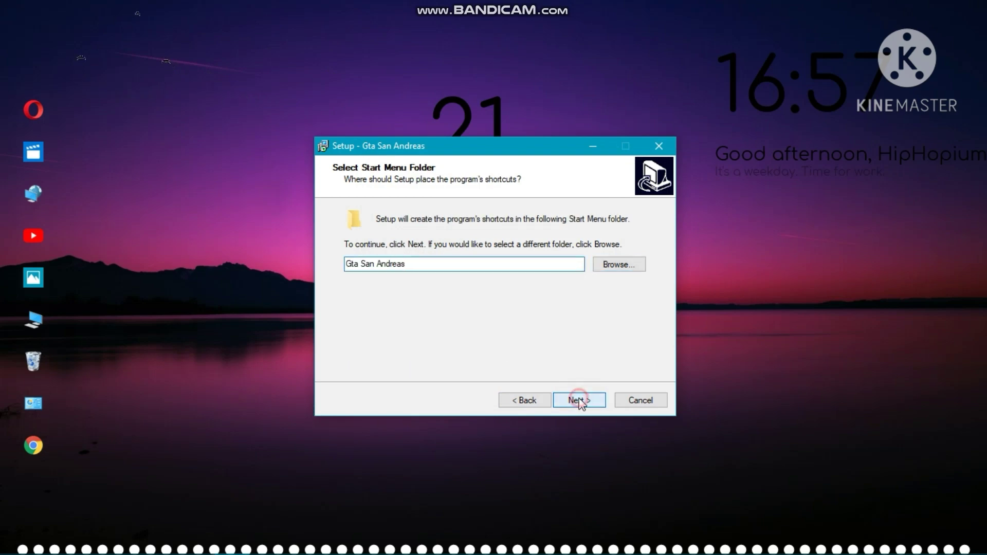
pyautogui.click(581, 404)
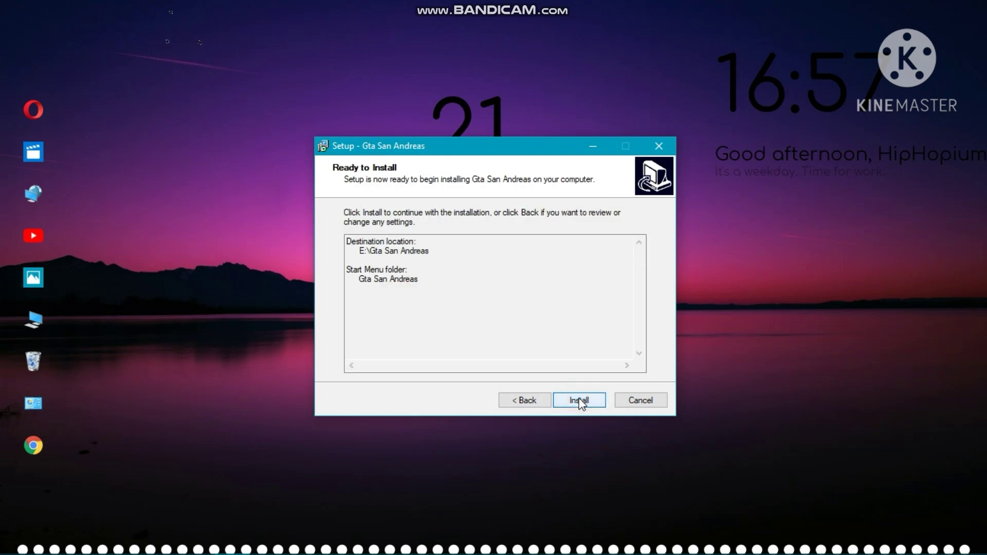
pyautogui.click(580, 401)
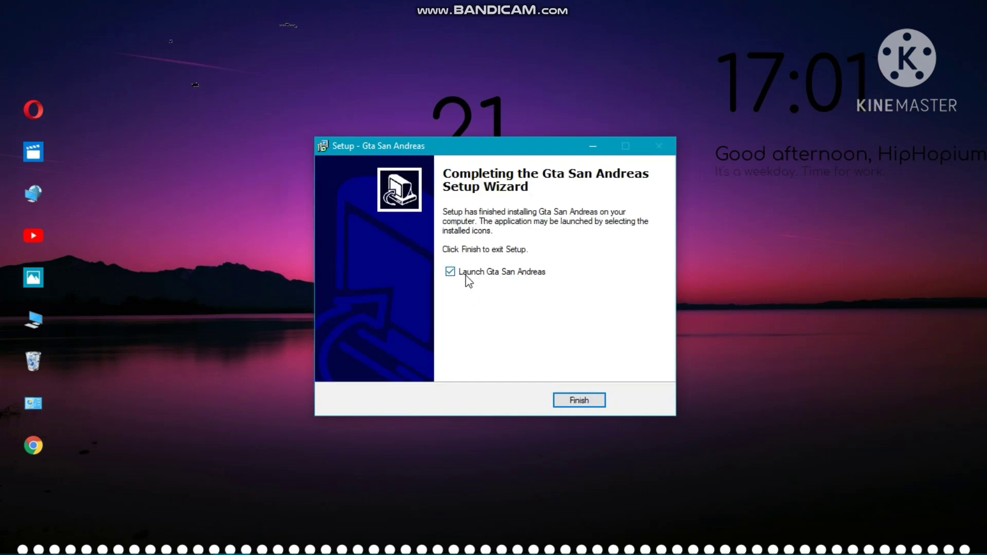
pyautogui.click(451, 273)
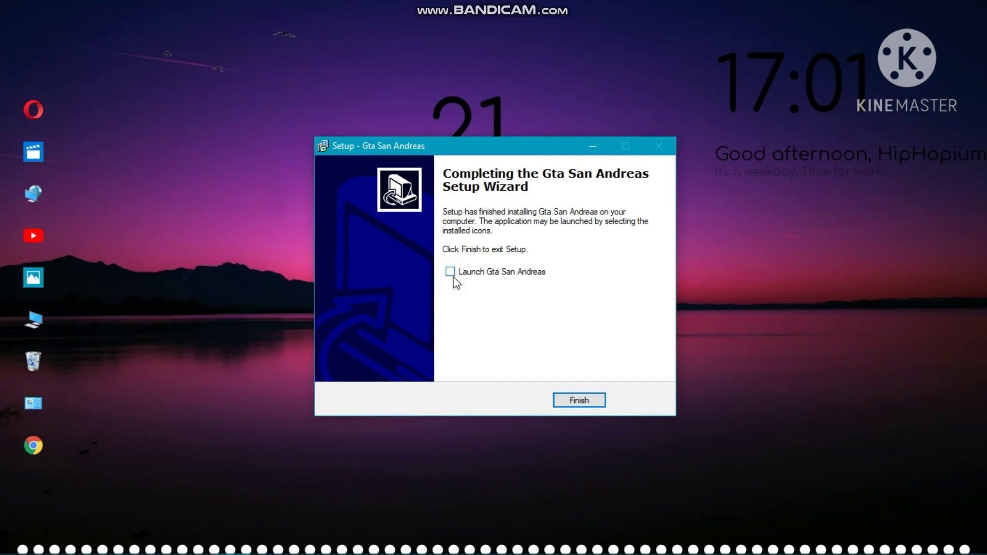
pyautogui.click(588, 400)
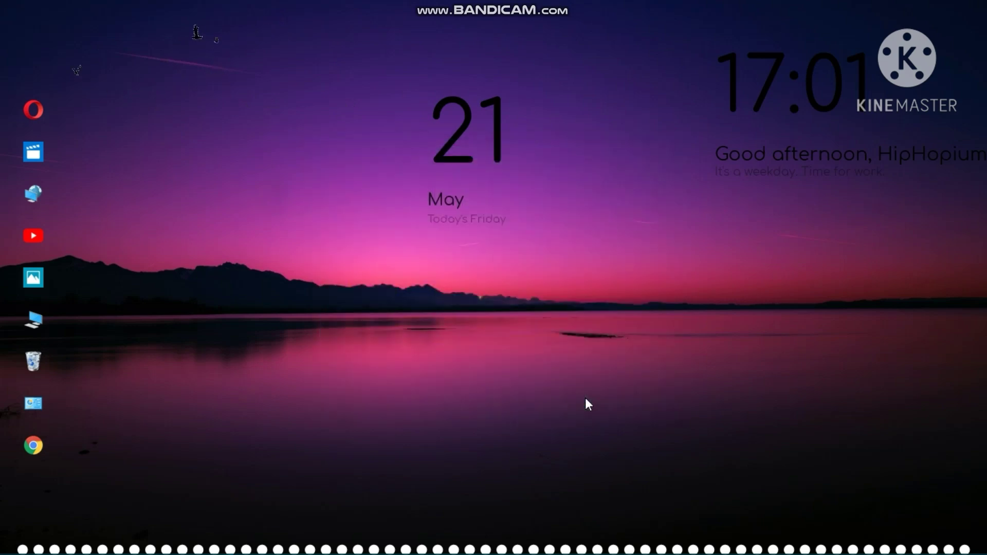
pyautogui.rightClick(451, 295)
pyautogui.click(473, 335)
pyautogui.rightClick(438, 299)
pyautogui.click(469, 341)
pyautogui.rightClick(408, 283)
pyautogui.click(454, 323)
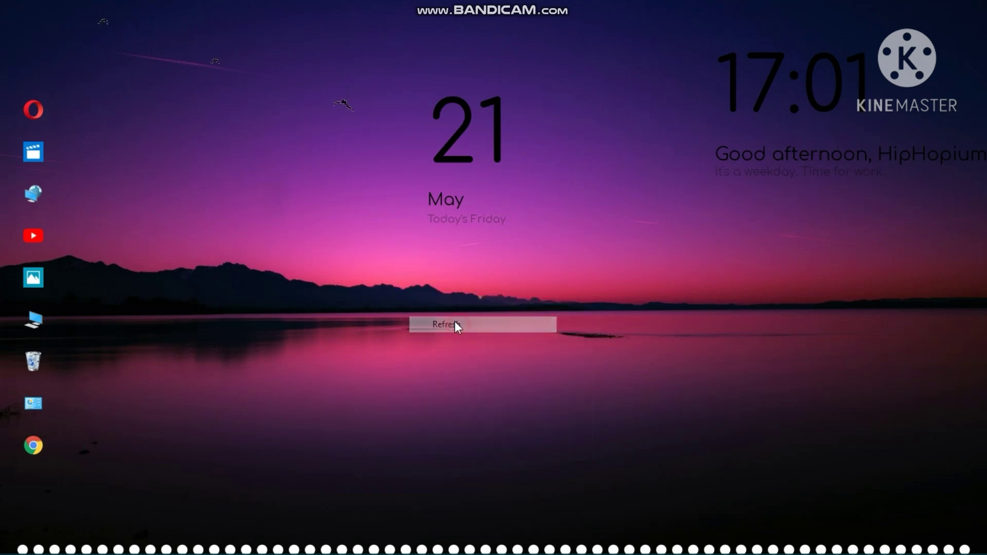
pyautogui.moveTo(21, 554)
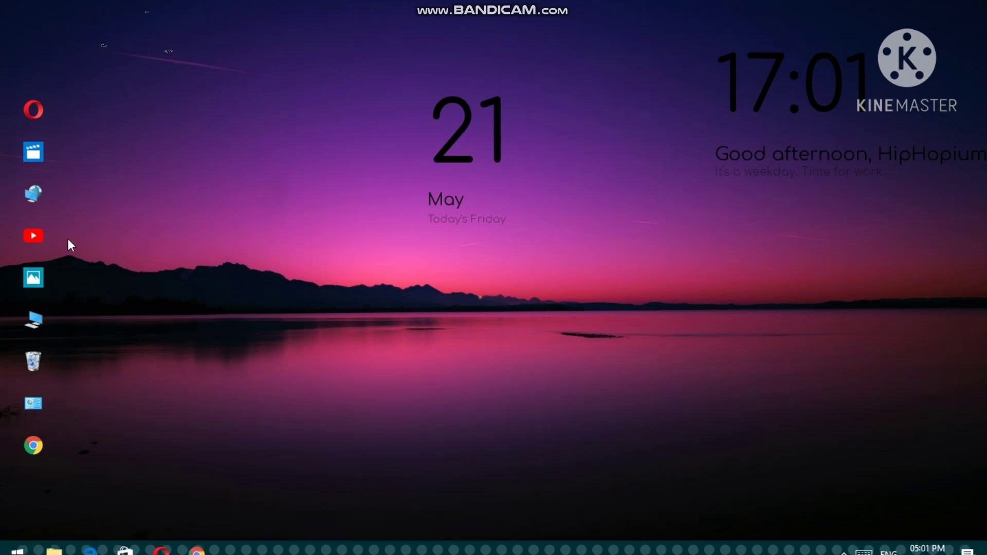
pyautogui.rightClick(245, 291)
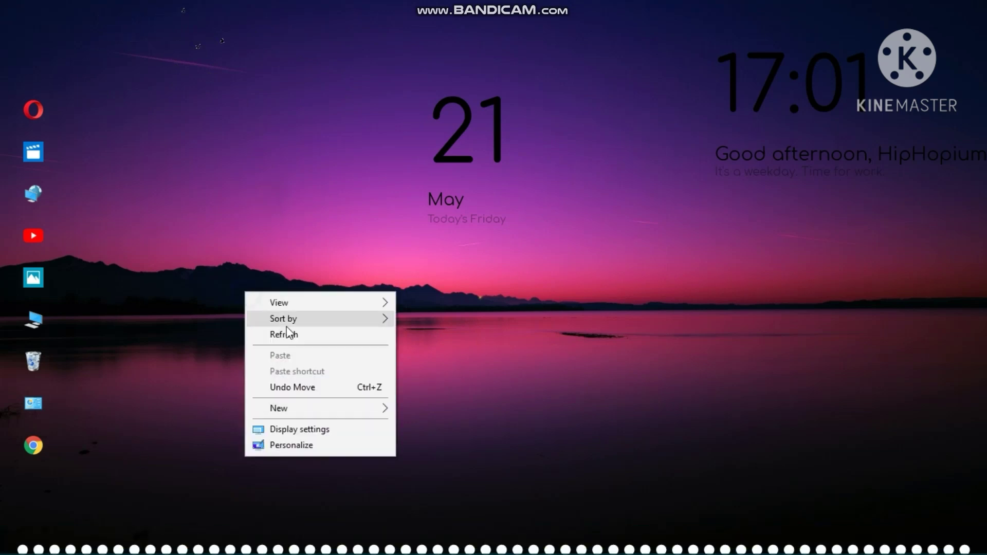
pyautogui.click(301, 335)
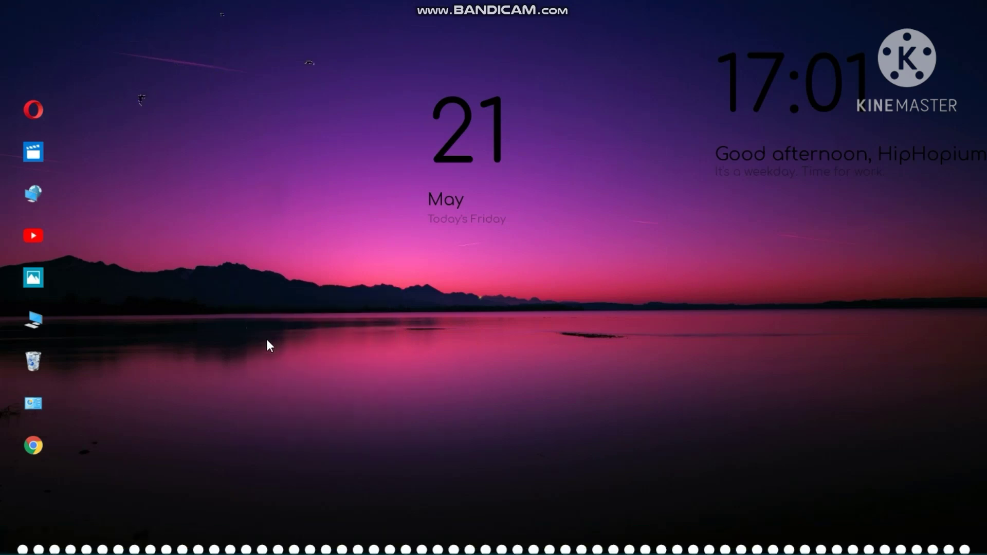
# Open This PC and check the free space on Local Disk (E:)
pyautogui.click(36, 320)
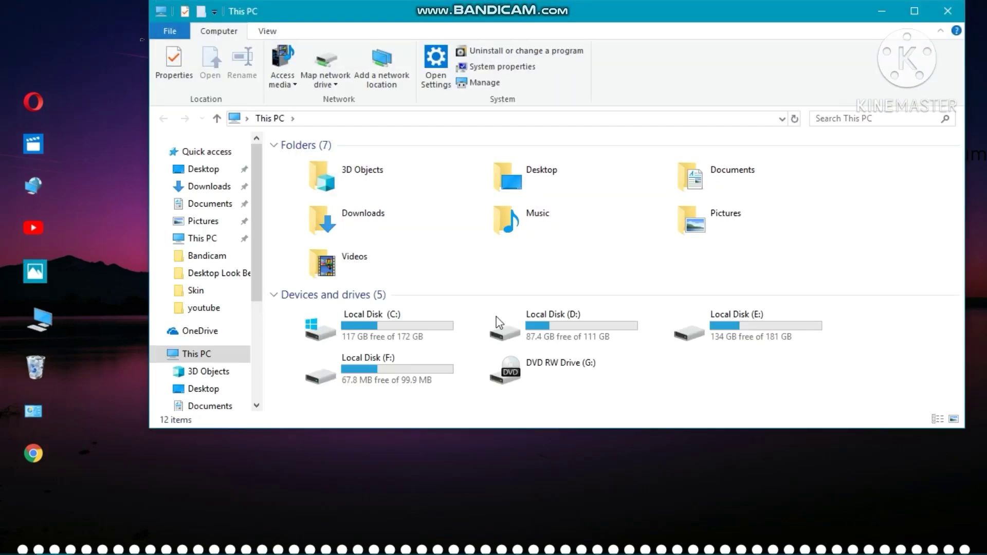
pyautogui.moveTo(699, 320)
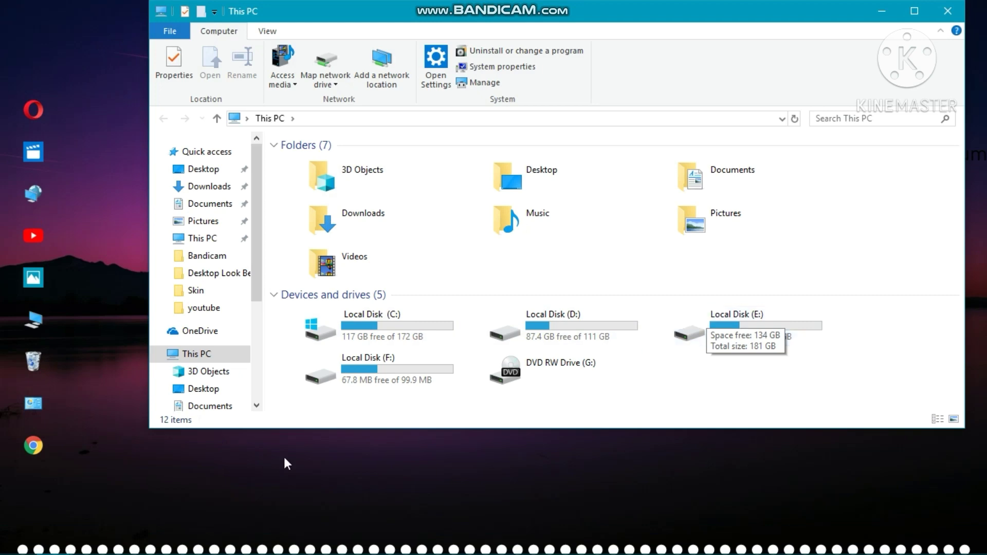
# Open the file location of the recently added Gta San Andreas app, and dismiss its shortcut folder window
pyautogui.click(18, 550)
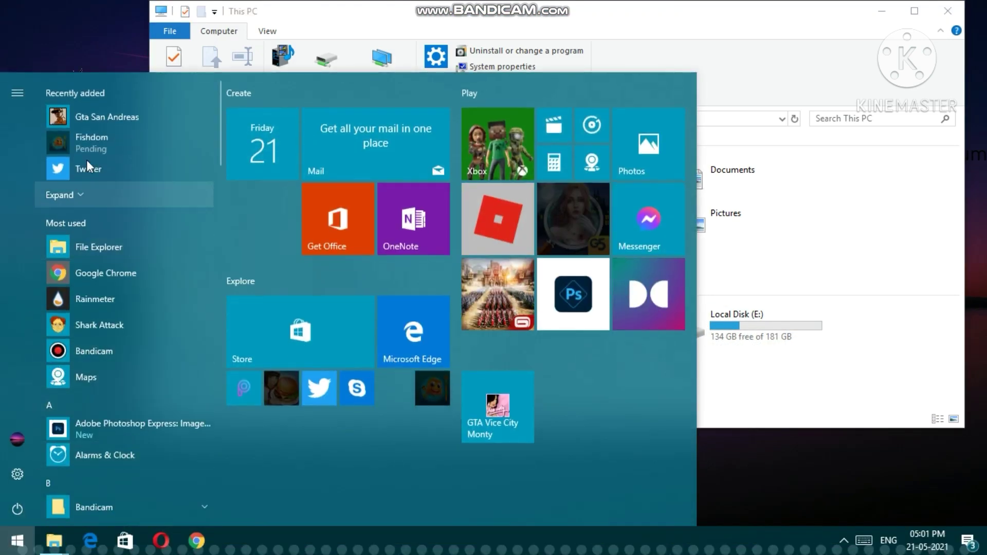
pyautogui.rightClick(128, 114)
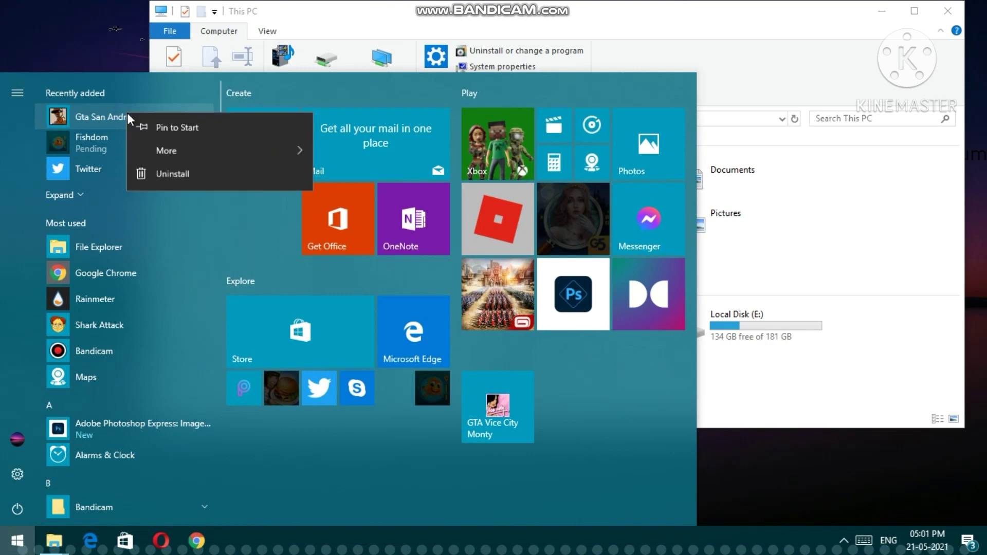
pyautogui.moveTo(183, 152)
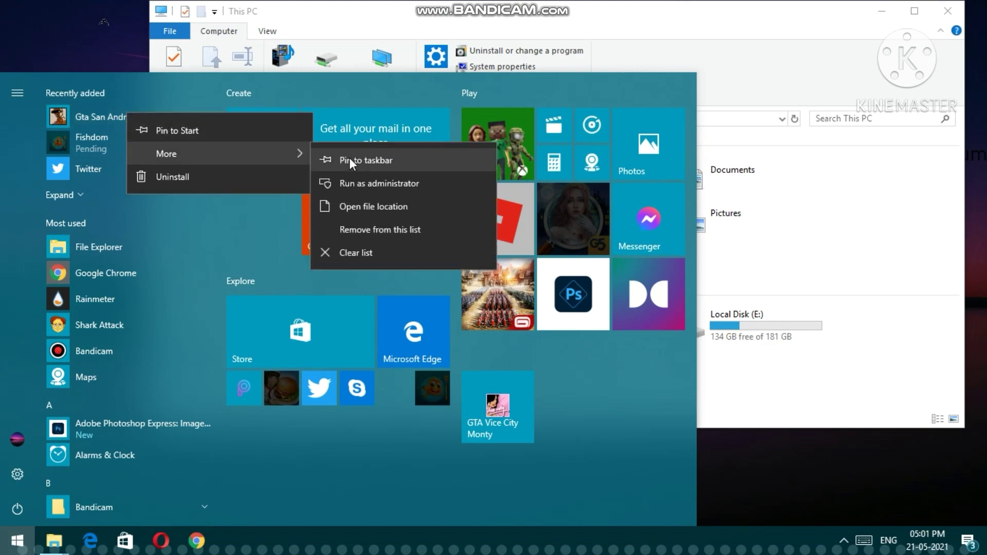
pyautogui.click(365, 205)
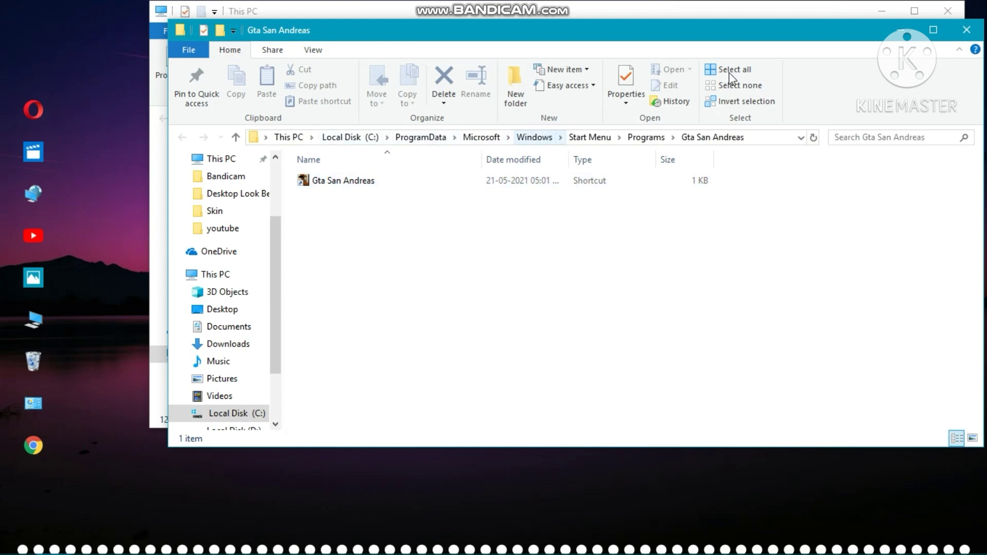
pyautogui.click(900, 34)
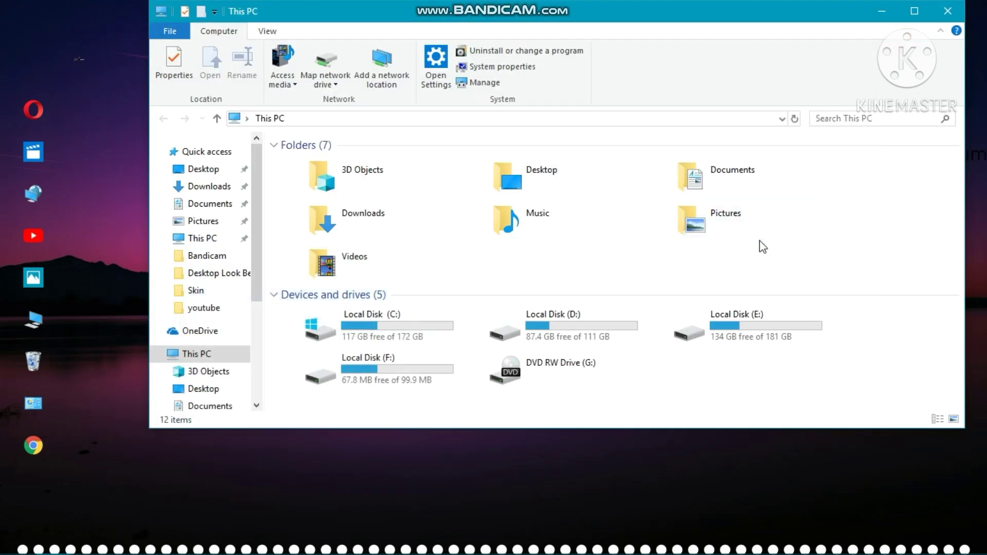
# Look through the installed files in the Gta San Andreas folder on Local Disk (E:), and return to the drive
pyautogui.doubleClick(752, 332)
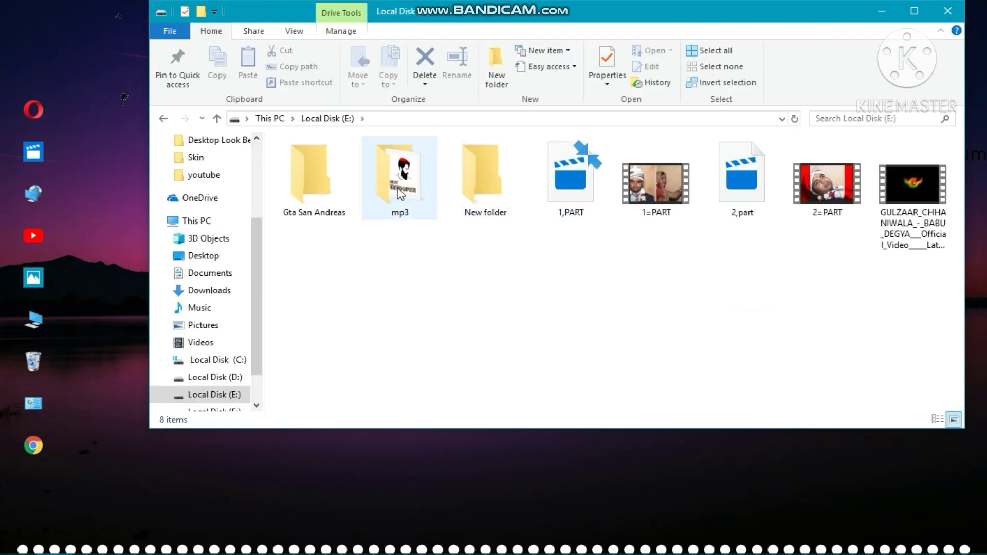
pyautogui.doubleClick(309, 184)
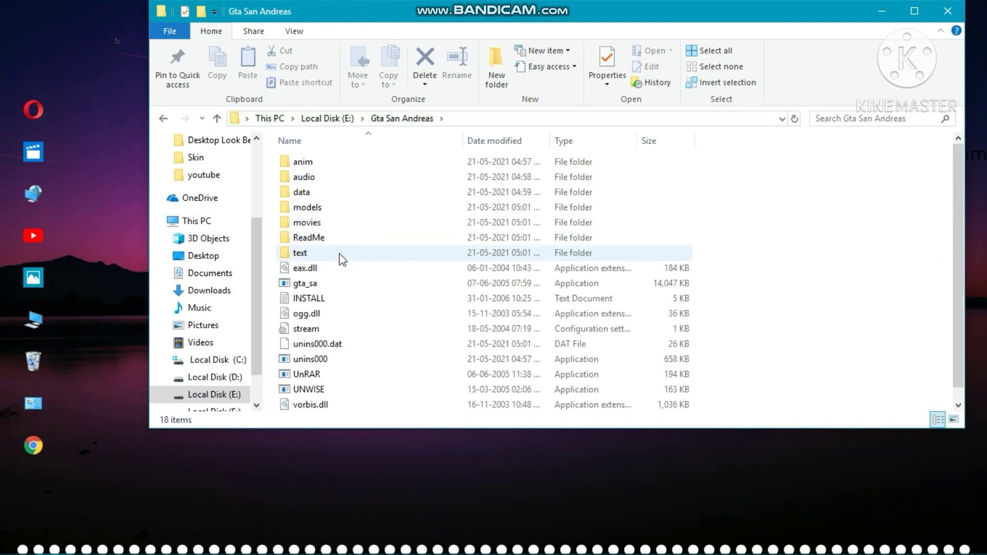
pyautogui.scroll(-1, 342, 255)
pyautogui.scroll(1, 340, 257)
pyautogui.scroll(-1, 340, 257)
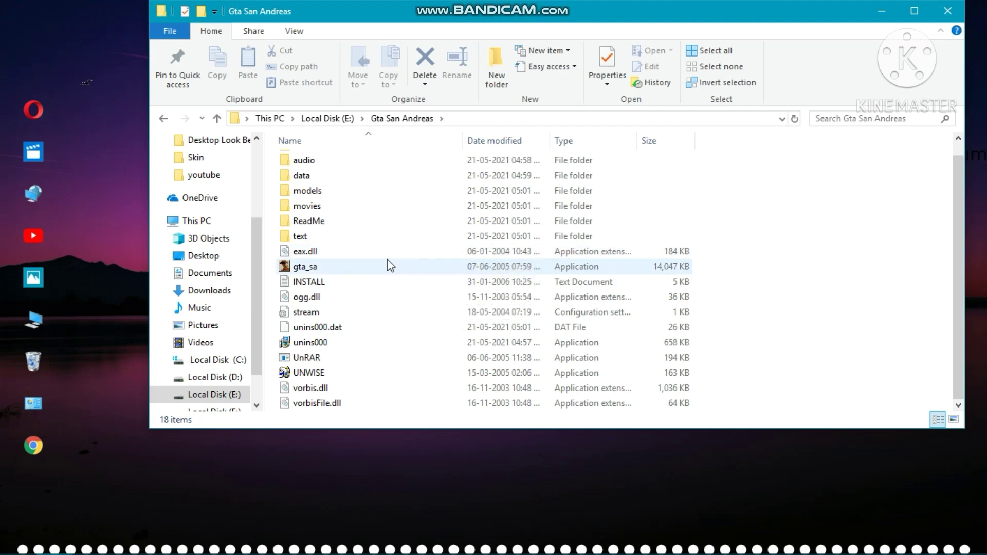
pyautogui.press('BackSpace')
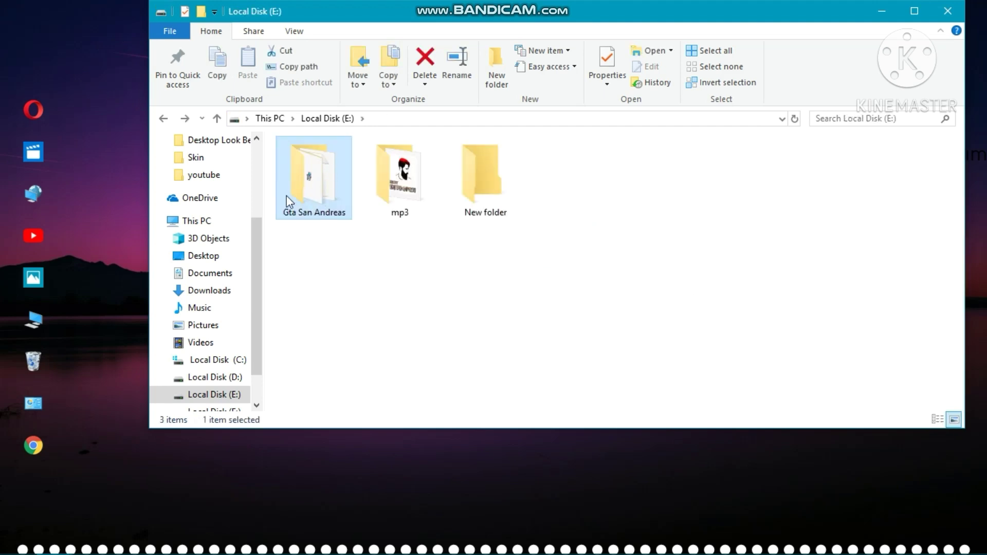
# Review the installed files in the Gta San Andreas folder on Local Disk (E:), close its window, and refresh the desktop
pyautogui.doubleClick(305, 179)
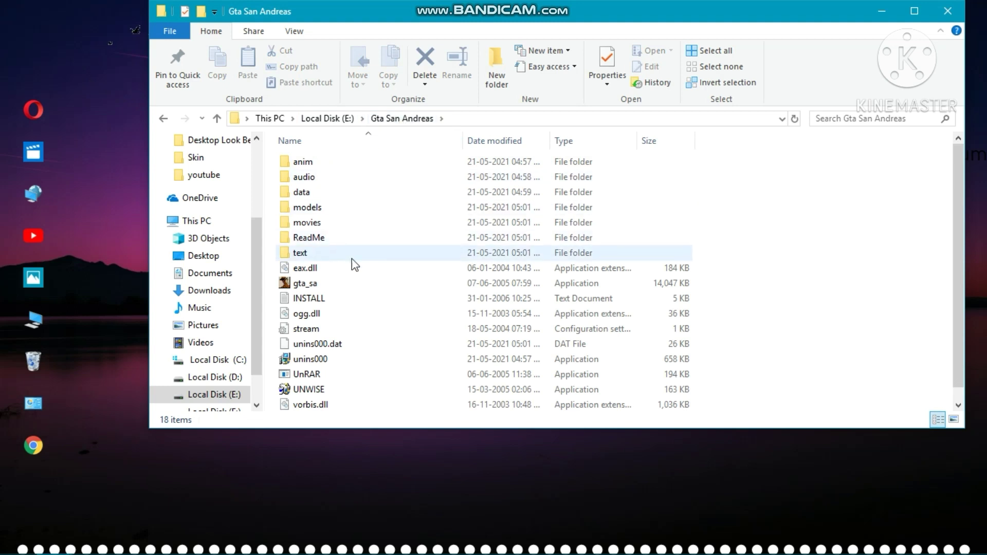
pyautogui.scroll(-1, 371, 280)
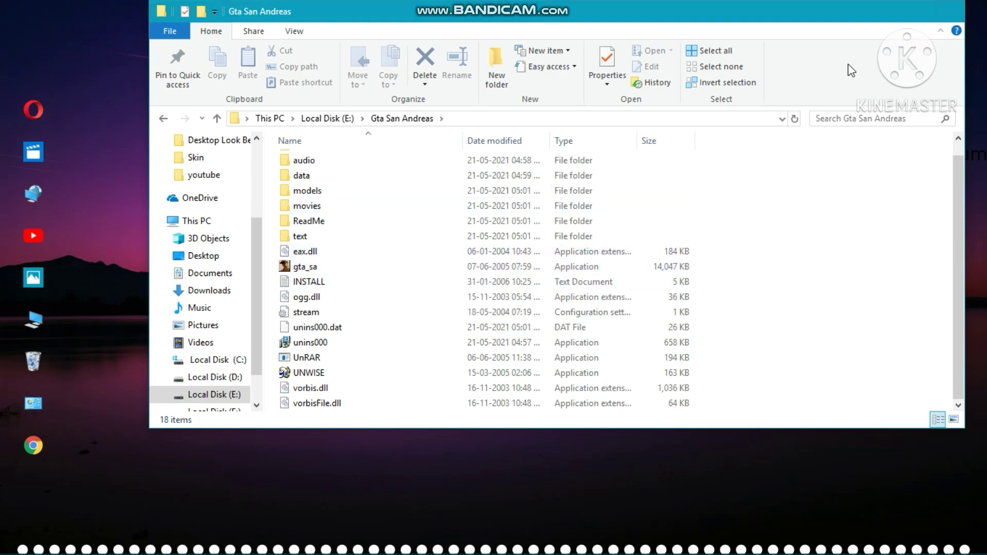
pyautogui.click(948, 11)
pyautogui.rightClick(517, 183)
pyautogui.click(552, 223)
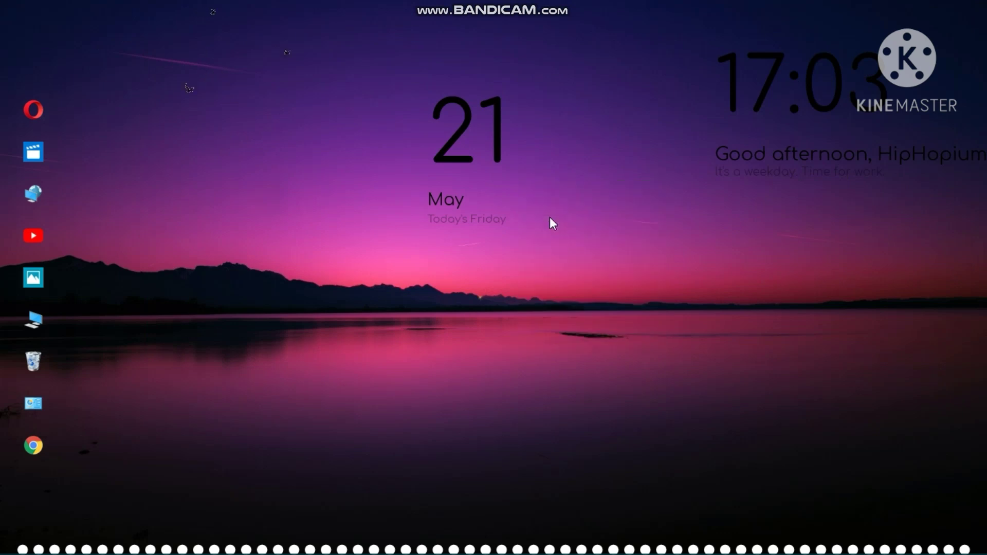
# Open the file location of the recently added Gta San Andreas app and select its shortcut
pyautogui.moveTo(1, 552)
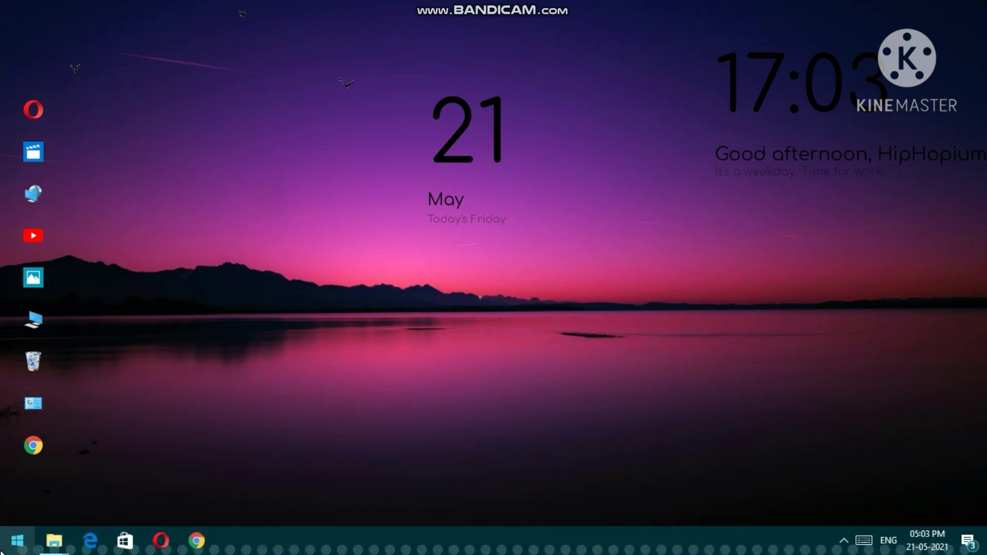
pyautogui.click(18, 541)
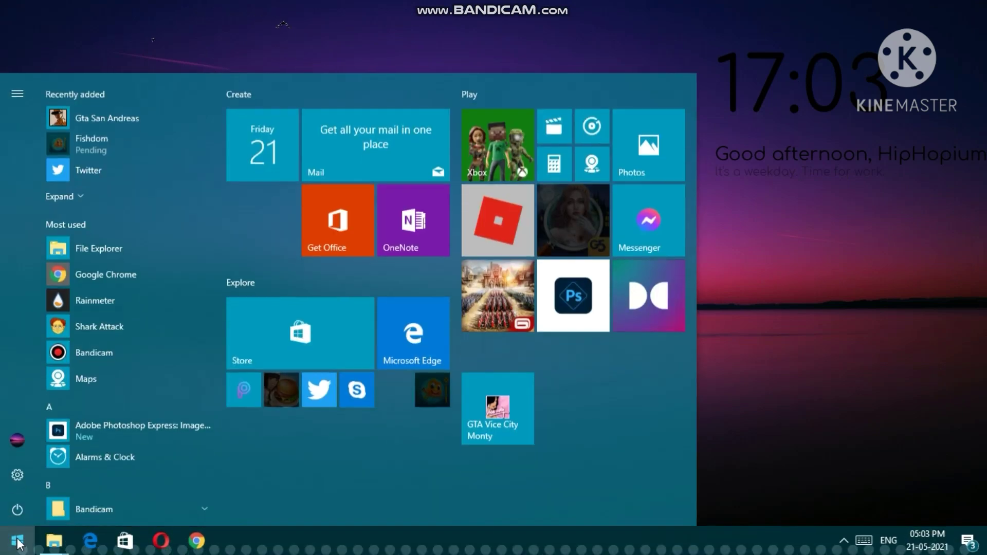
pyautogui.rightClick(108, 120)
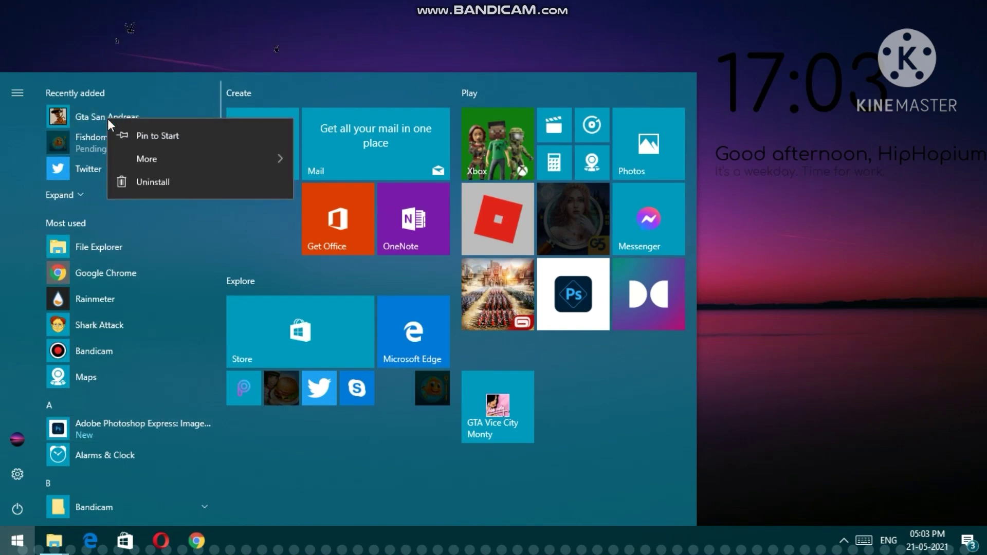
pyautogui.moveTo(134, 159)
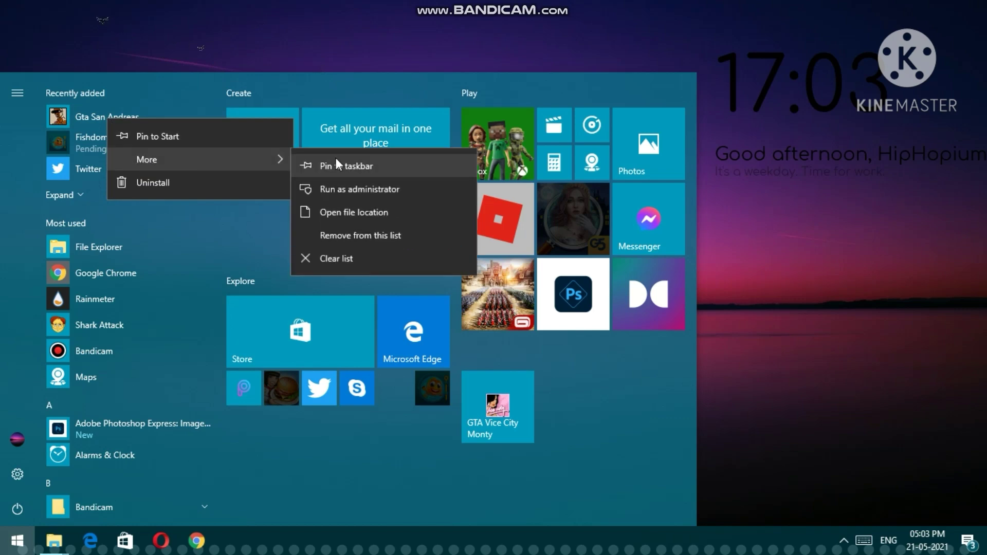
pyautogui.click(352, 212)
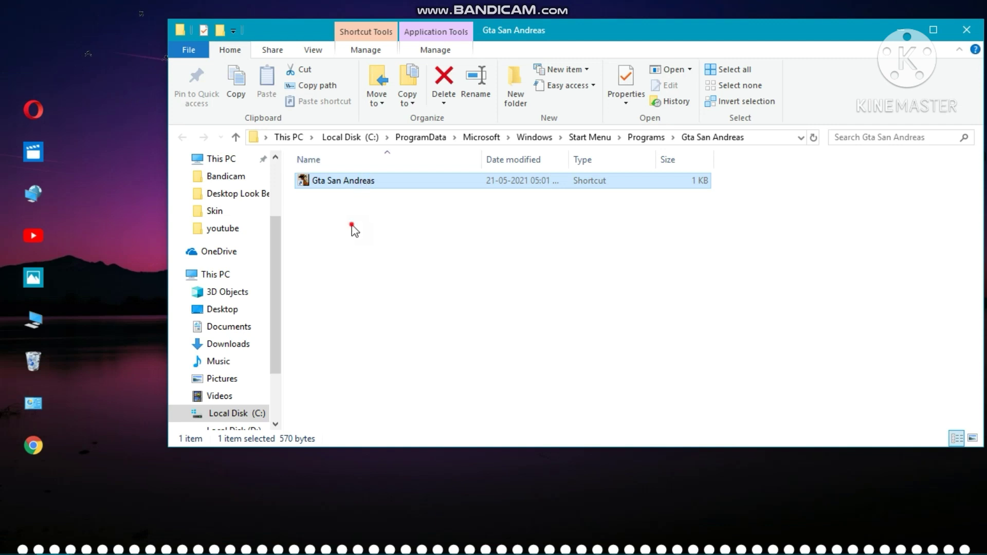
pyautogui.moveTo(351, 227); pyautogui.dragTo(393, 175)
pyautogui.click(417, 228)
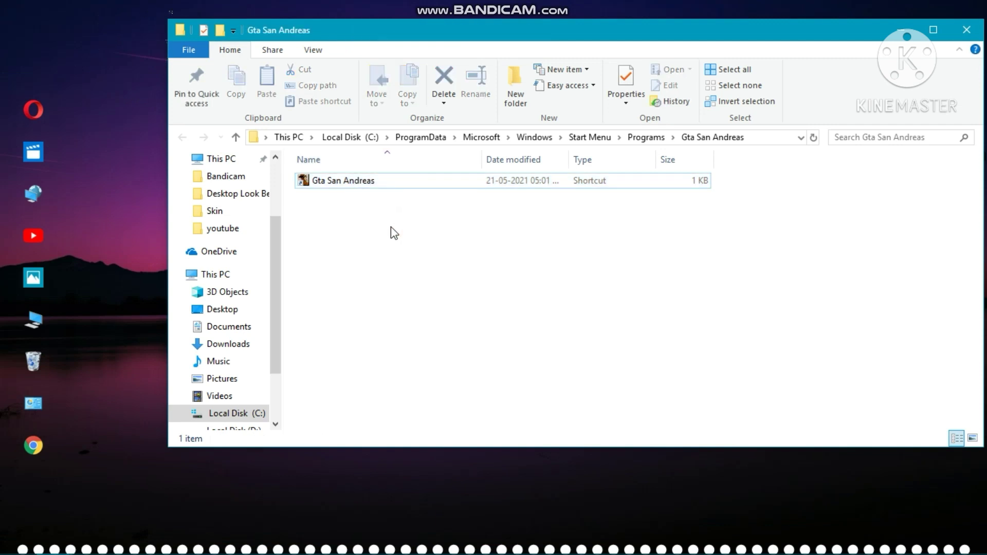
pyautogui.moveTo(386, 237); pyautogui.dragTo(505, 181)
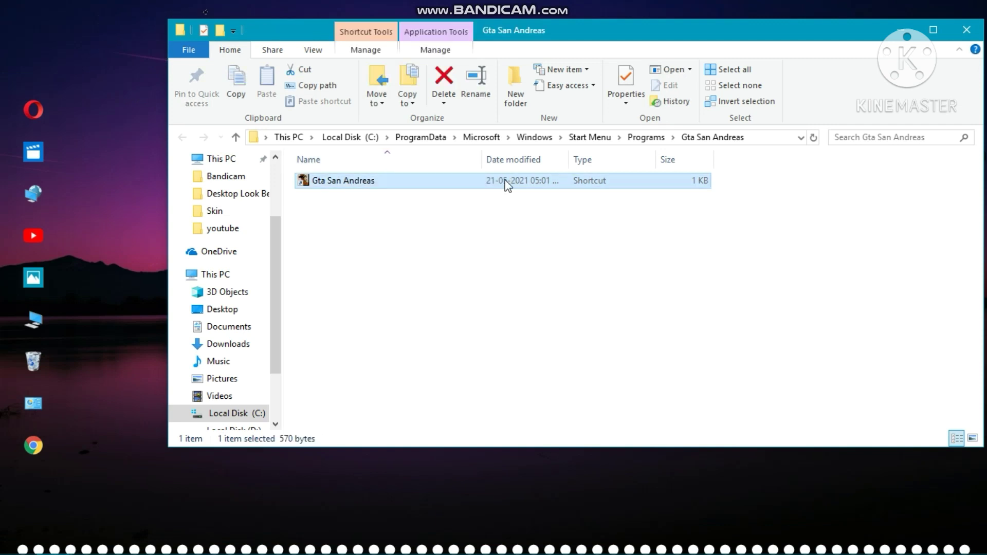
pyautogui.moveTo(508, 226); pyautogui.dragTo(540, 180)
# Examine the Gta San Andreas folder on Local Disk (E:) through This PC, and minimize both open folder windows
pyautogui.click(40, 320)
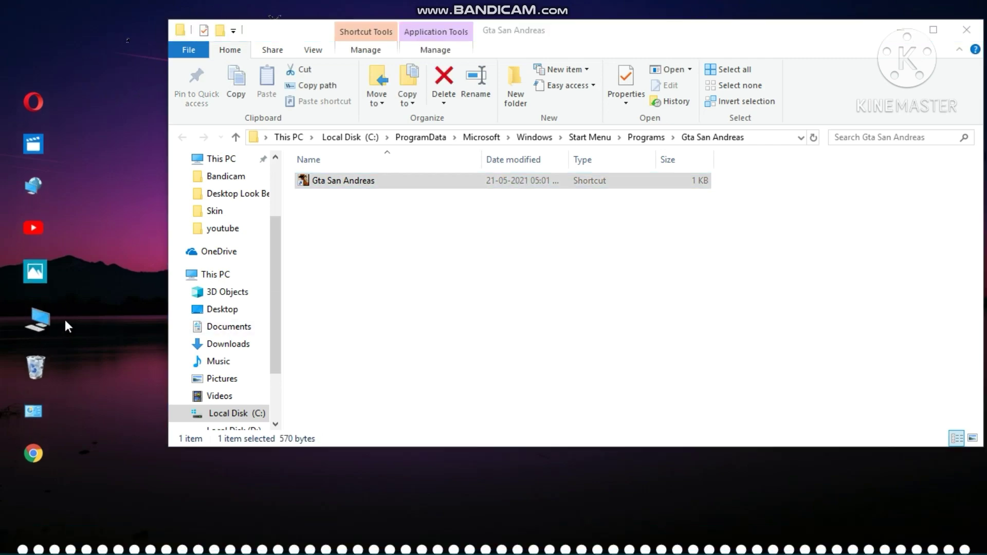
pyautogui.doubleClick(550, 307)
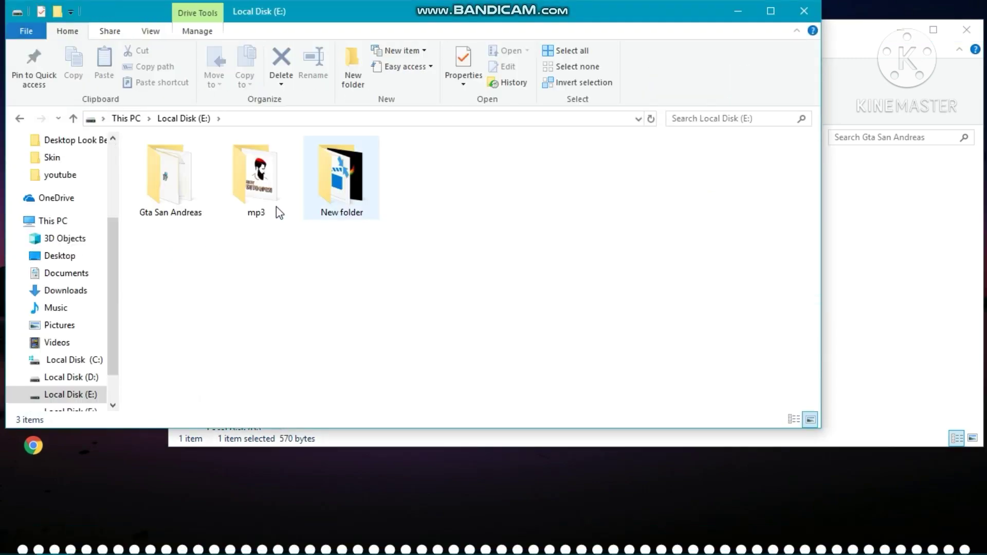
pyautogui.doubleClick(172, 206)
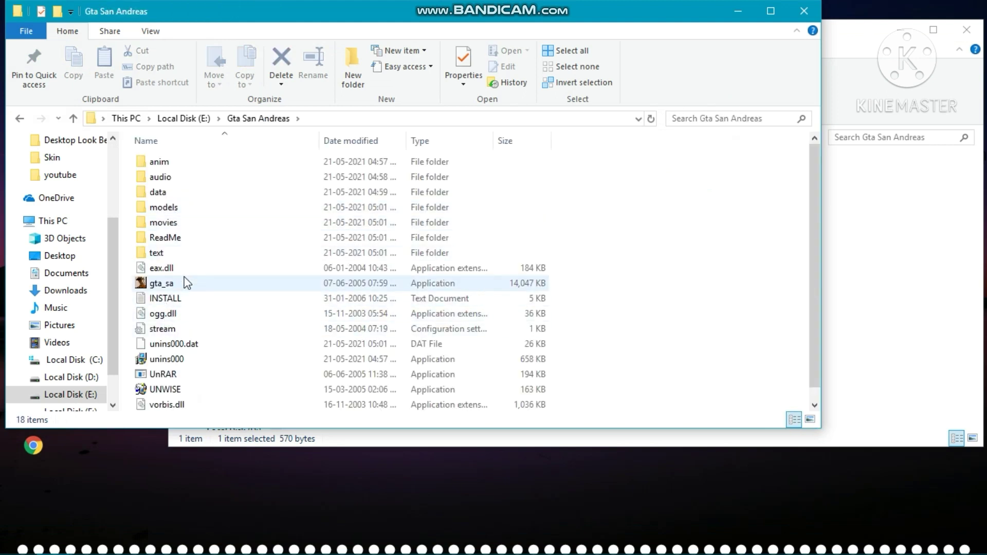
pyautogui.scroll(-1, 257, 318)
pyautogui.scroll(1, 259, 315)
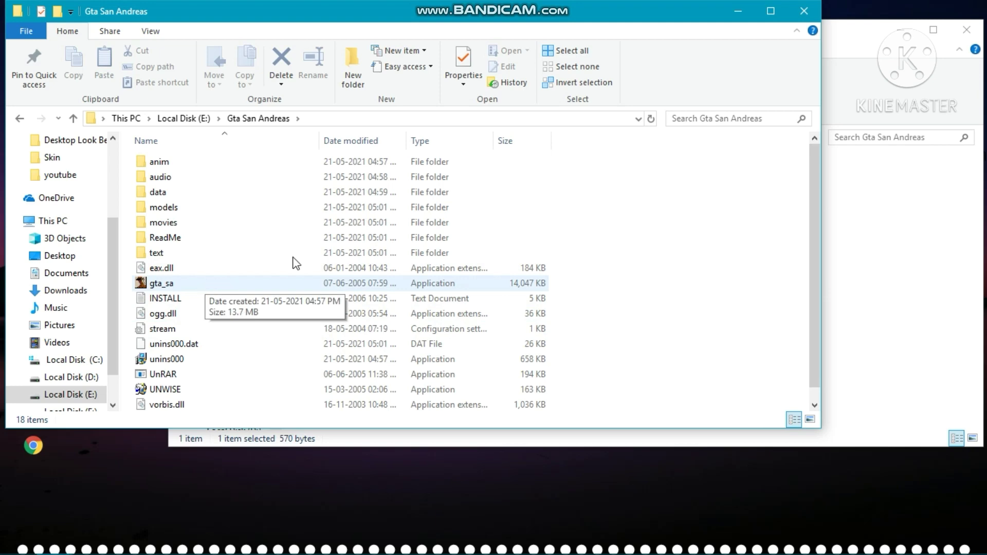
pyautogui.click(738, 11)
pyautogui.click(901, 29)
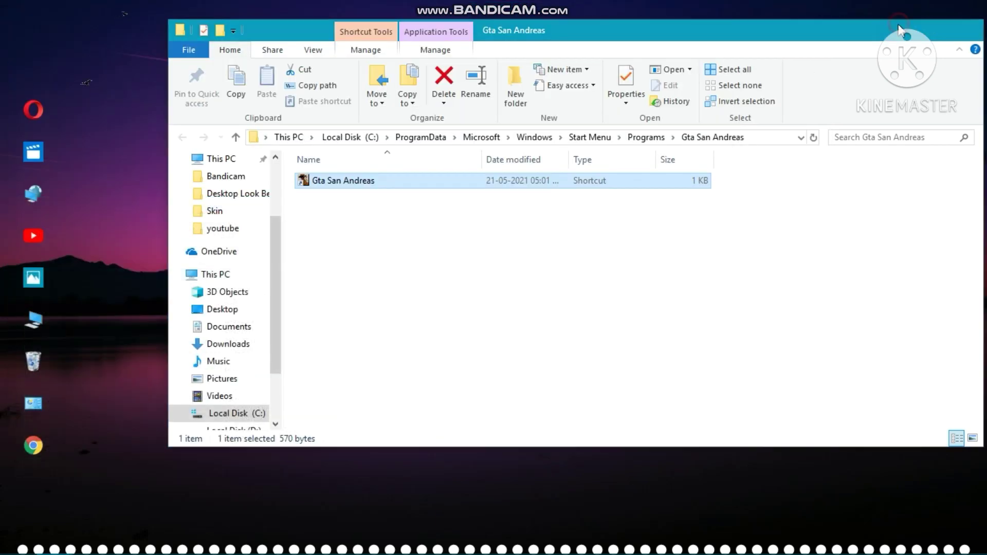
pyautogui.rightClick(580, 167)
pyautogui.click(631, 206)
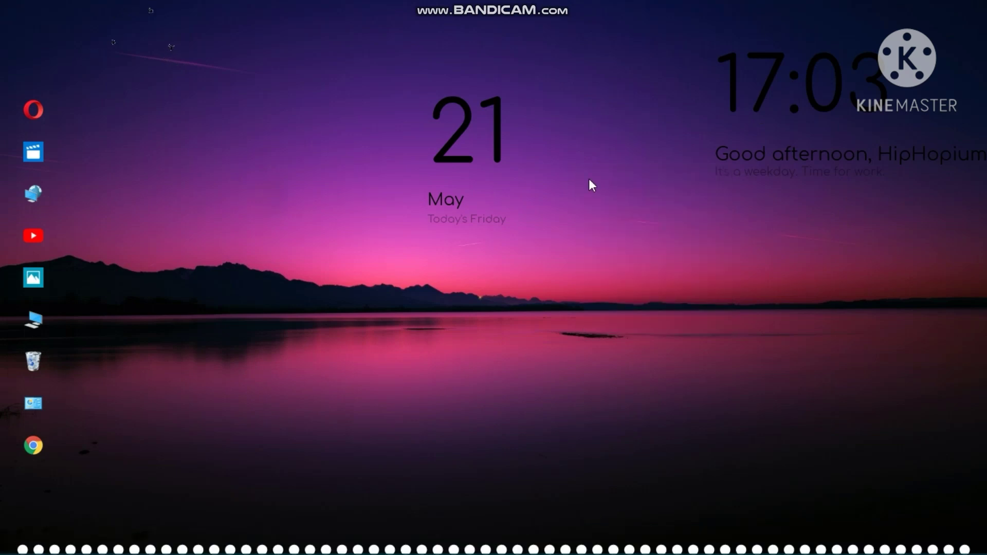
pyautogui.rightClick(579, 169)
pyautogui.click(646, 215)
pyautogui.rightClick(579, 200)
pyautogui.click(618, 241)
pyautogui.rightClick(613, 235)
pyautogui.click(662, 279)
pyautogui.rightClick(482, 194)
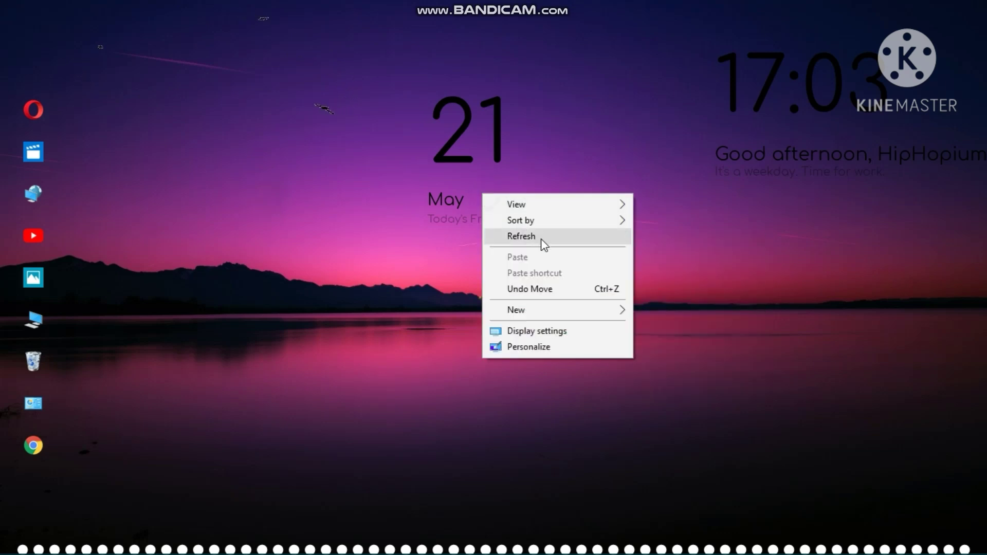
pyautogui.click(541, 239)
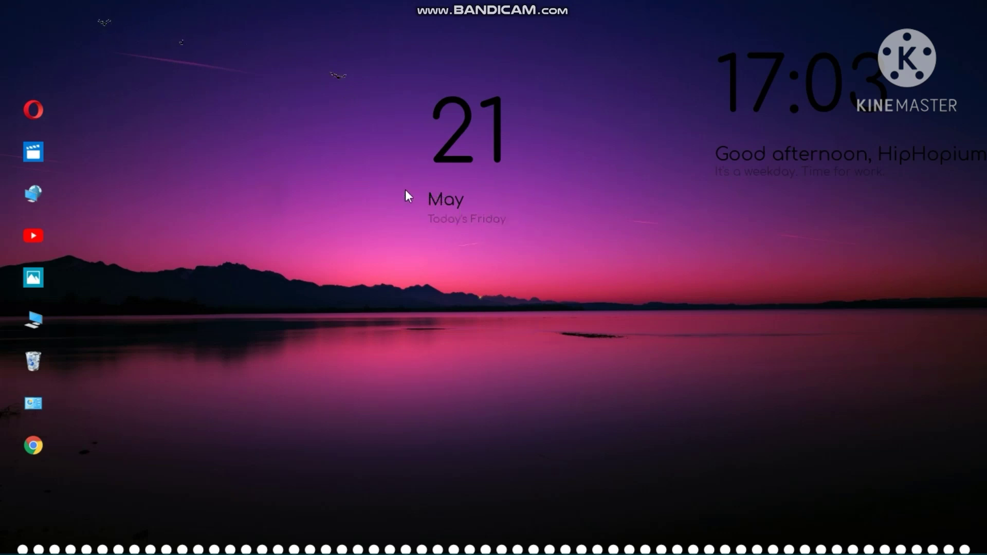
pyautogui.click(288, 214)
pyautogui.rightClick(434, 301)
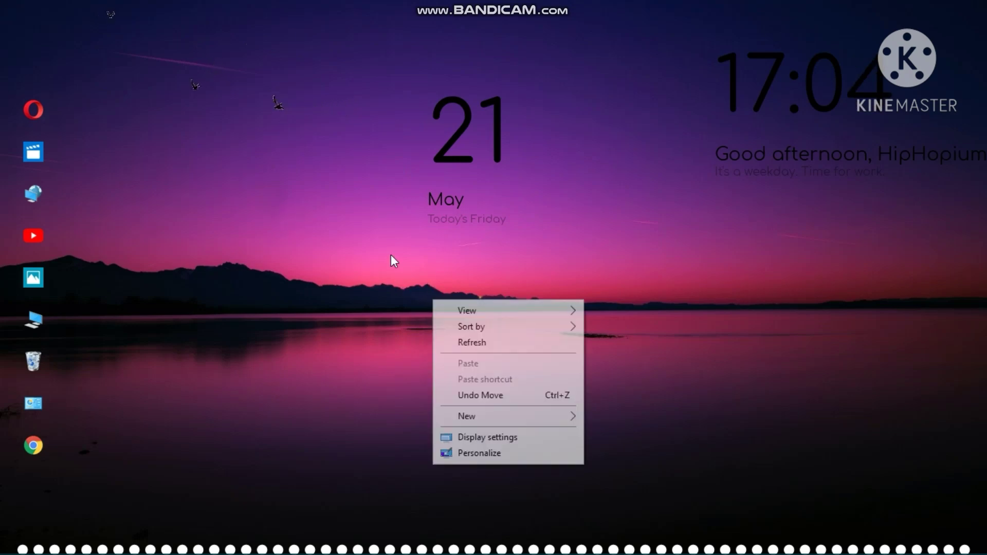